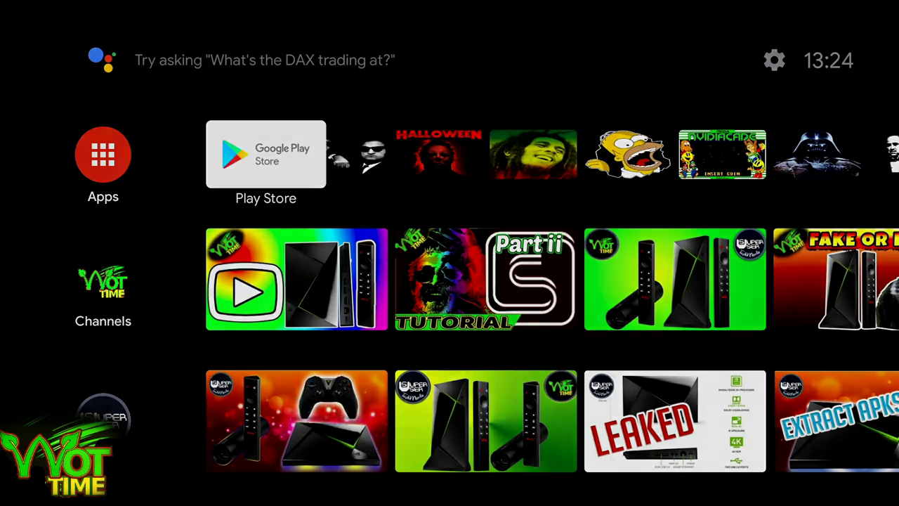
# - Take a screenshot of the home screen with NVIDIA Share and save it to the gallery
pyautogui.press('Menu')
pyautogui.press('Down')
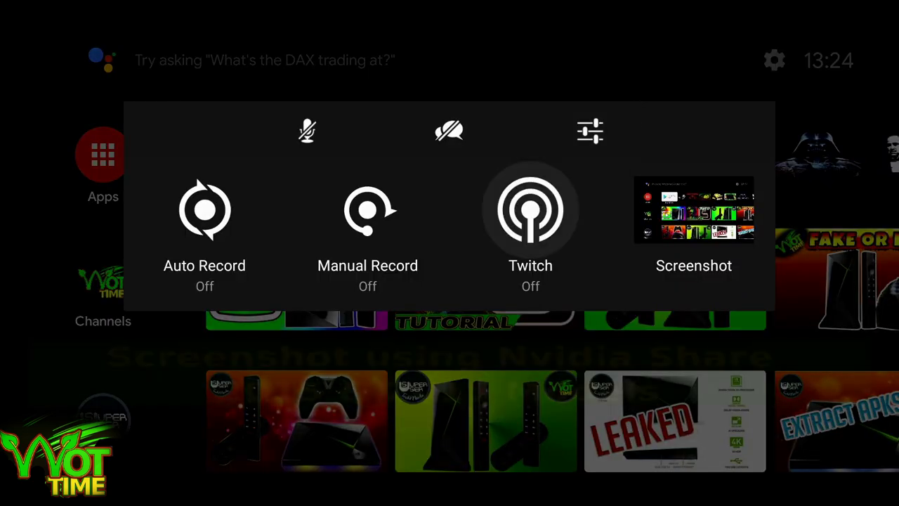
pyautogui.press('Left')
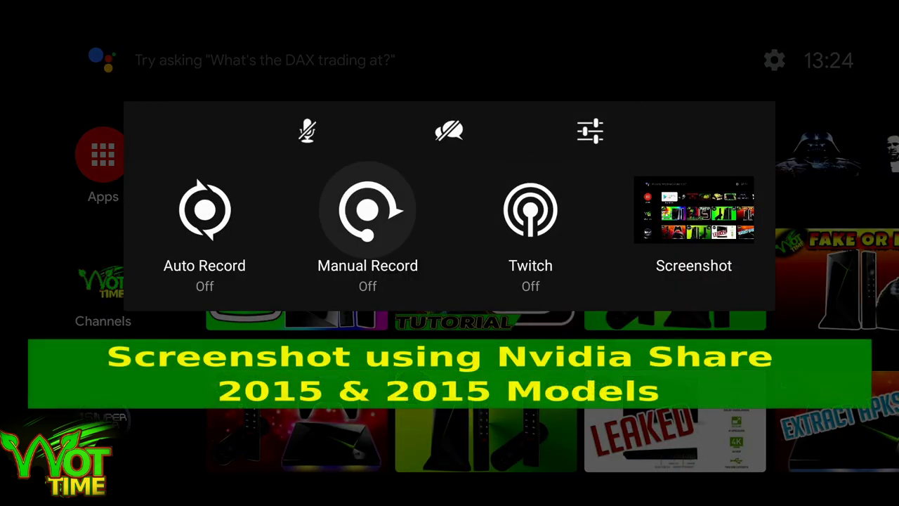
pyautogui.press('Right')
pyautogui.press('Right')
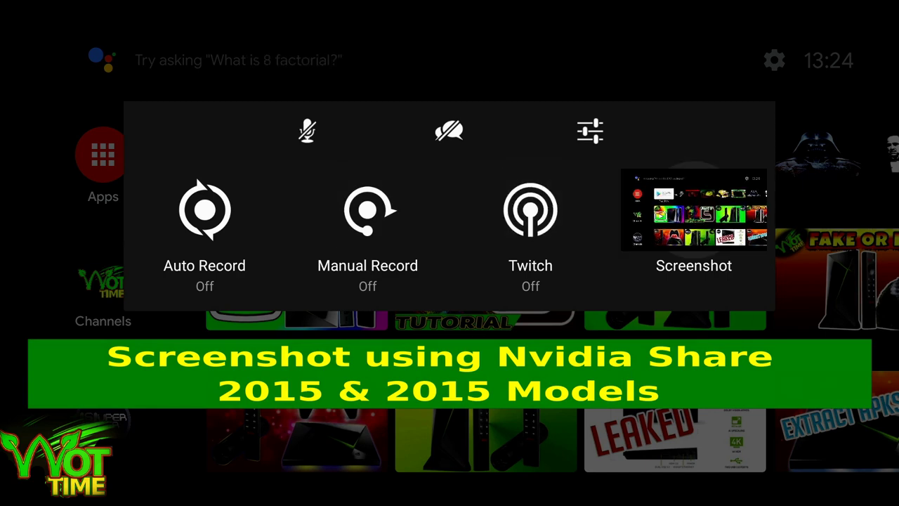
pyautogui.press('Return')
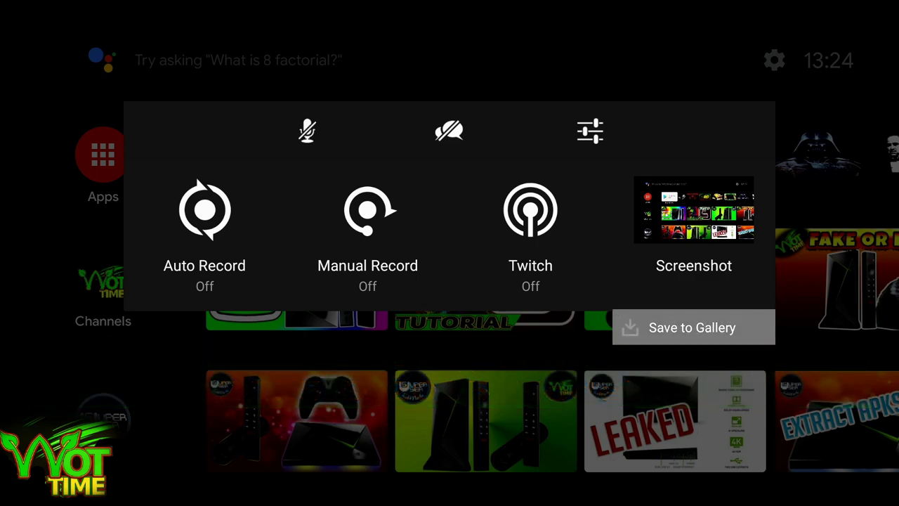
pyautogui.press('Return')
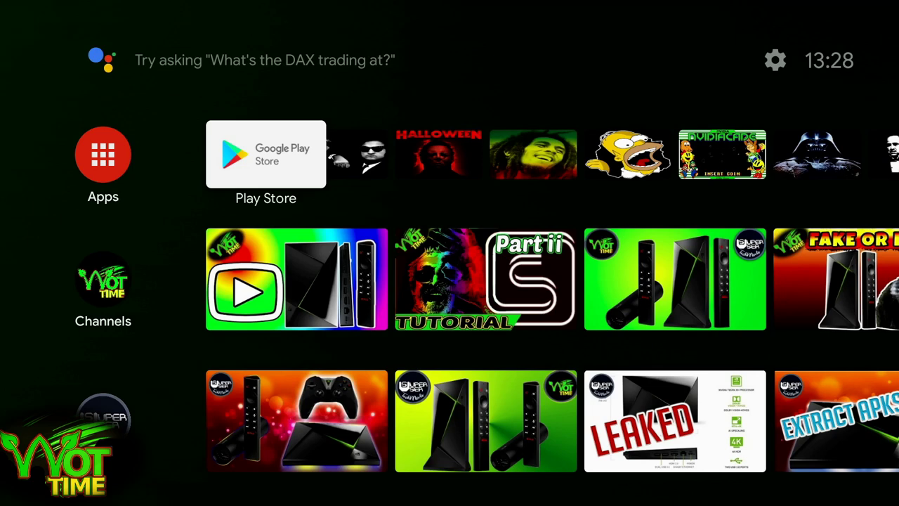
# - Open the Customise Settings button options for Remotes & Accessories in the device settings
pyautogui.press('Up')
pyautogui.press('Right')
pyautogui.press('Right')
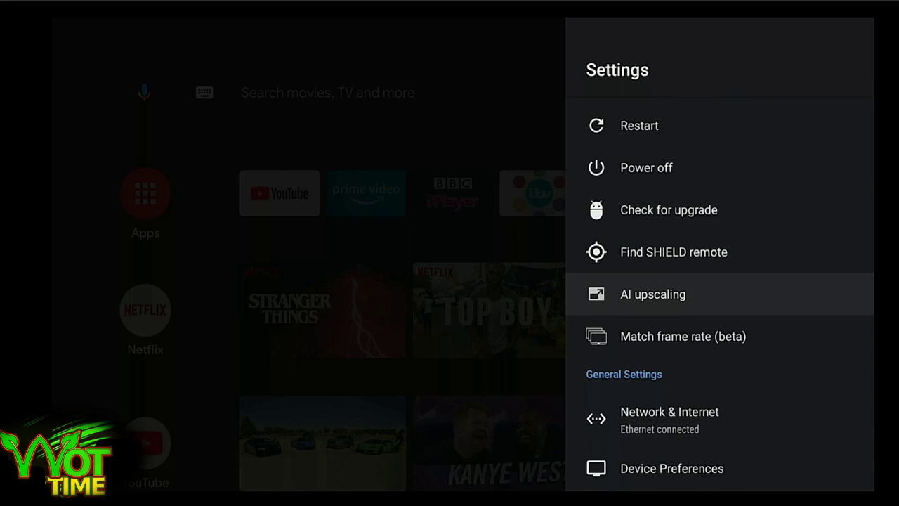
pyautogui.press('Down')
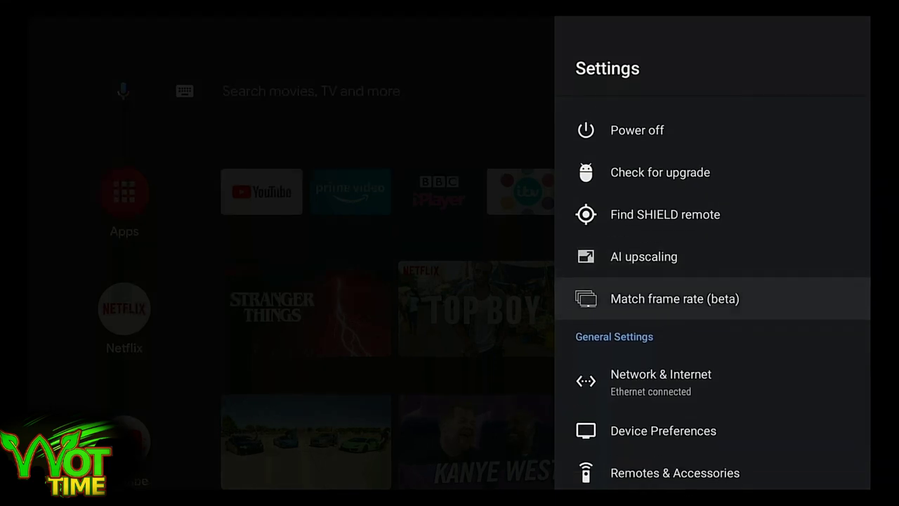
pyautogui.press('Down')
pyautogui.press('Down')
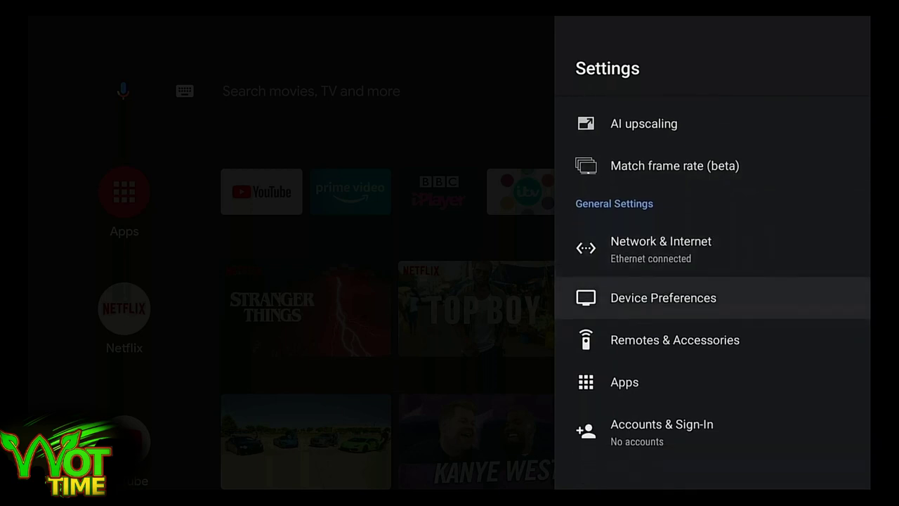
pyautogui.press('Down')
pyautogui.press('Return')
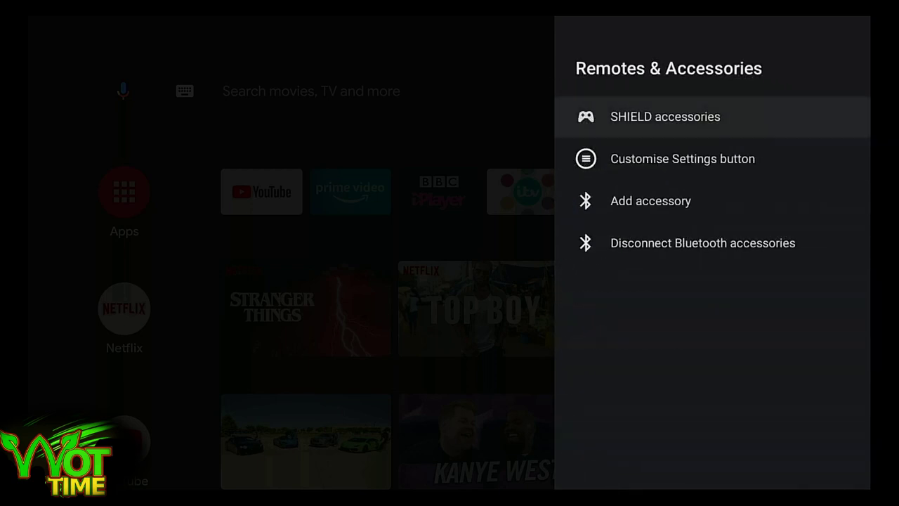
pyautogui.press('Down')
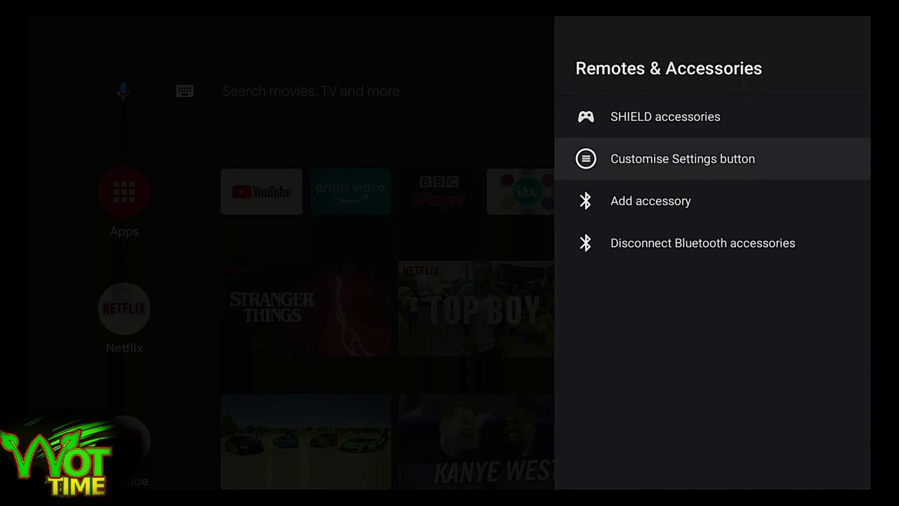
pyautogui.press('Return')
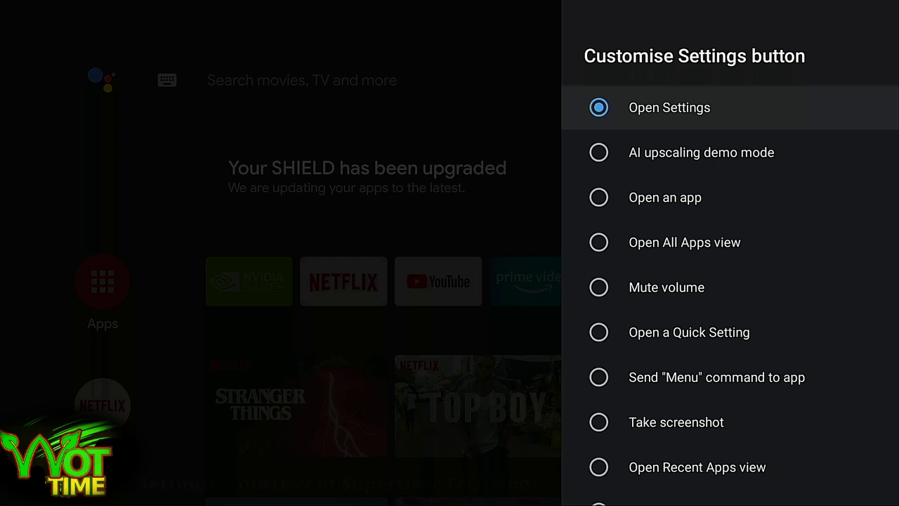
# - Examine the actions that can be assigned to the Settings button, from AI upscaling demo mode through Match frame rate (beta)
pyautogui.press('Down')
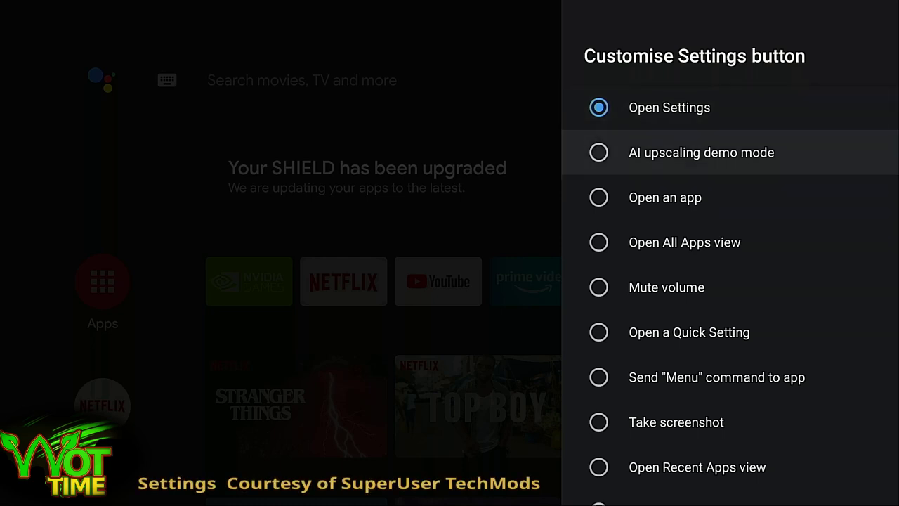
pyautogui.press('Down')
pyautogui.press('Up')
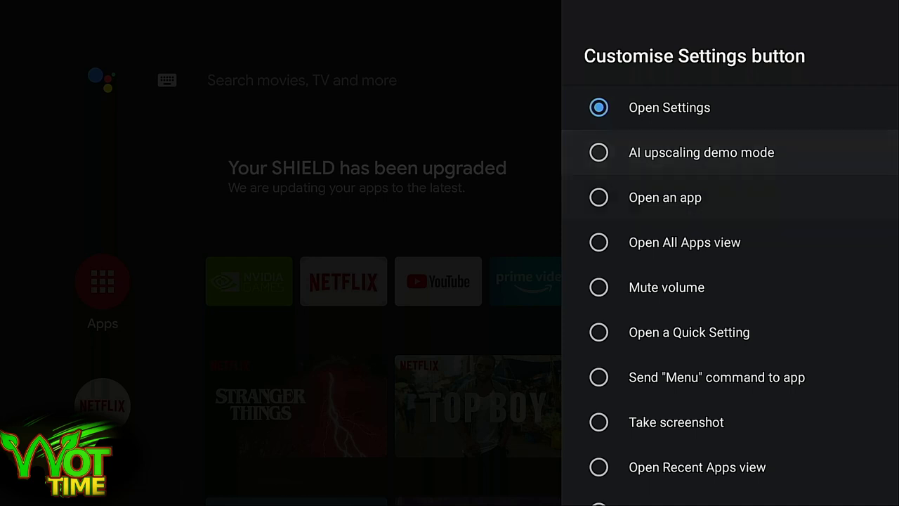
pyautogui.press('Down')
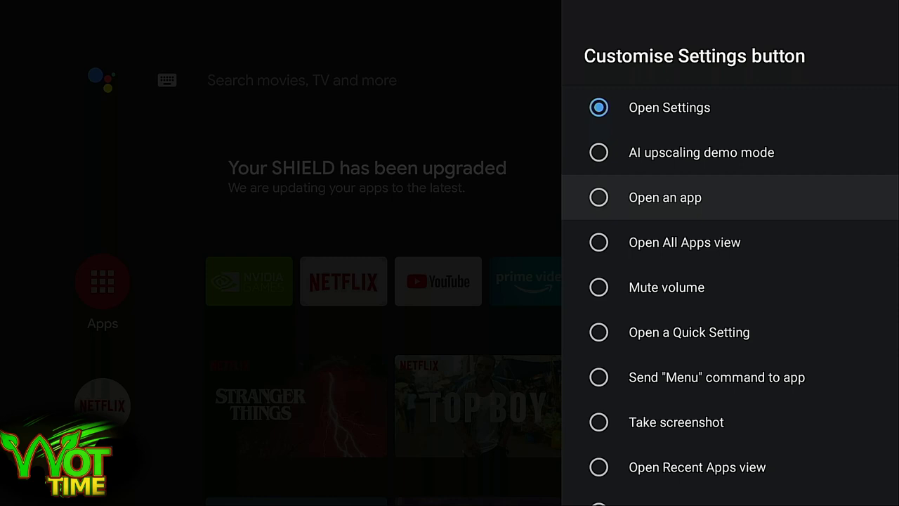
pyautogui.press('Down')
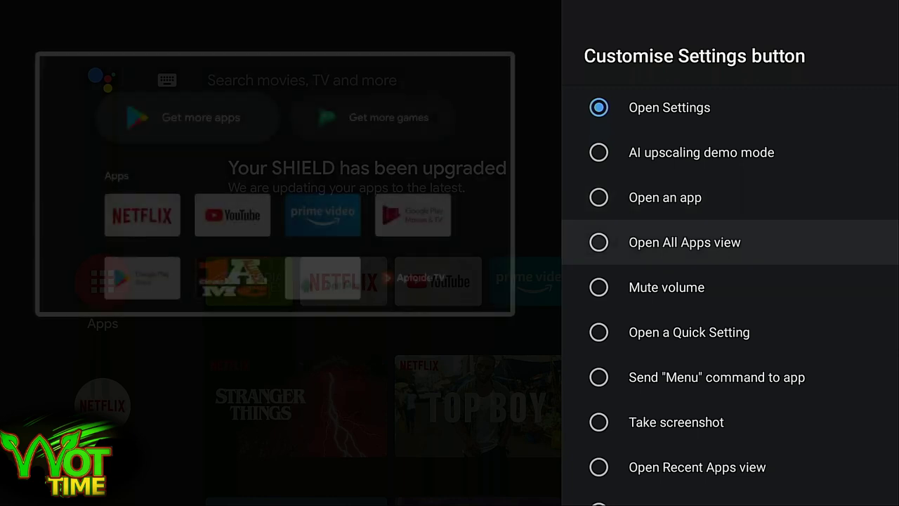
pyautogui.press('Down')
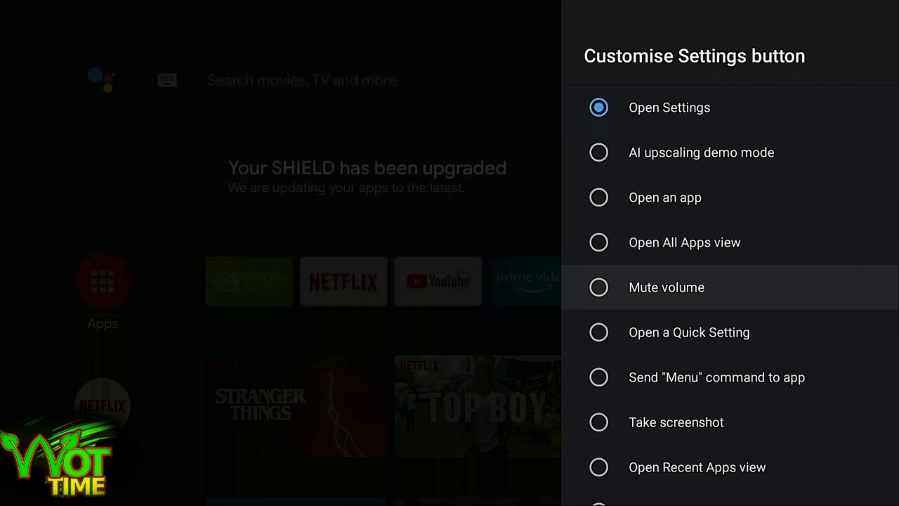
pyautogui.press('Down')
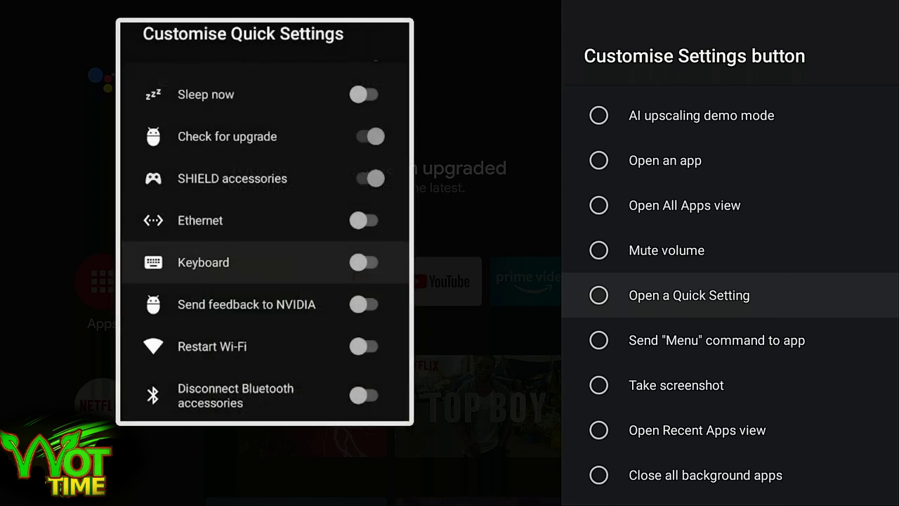
pyautogui.press('Down')
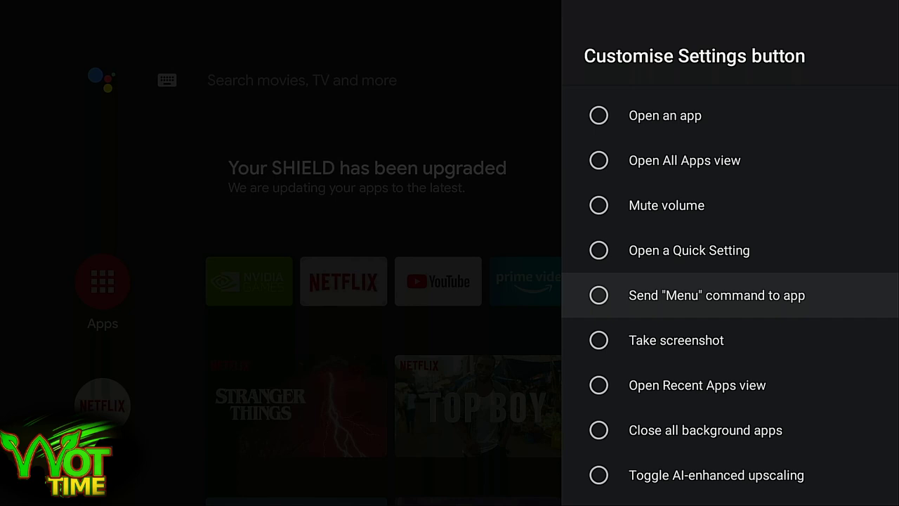
pyautogui.press('Down')
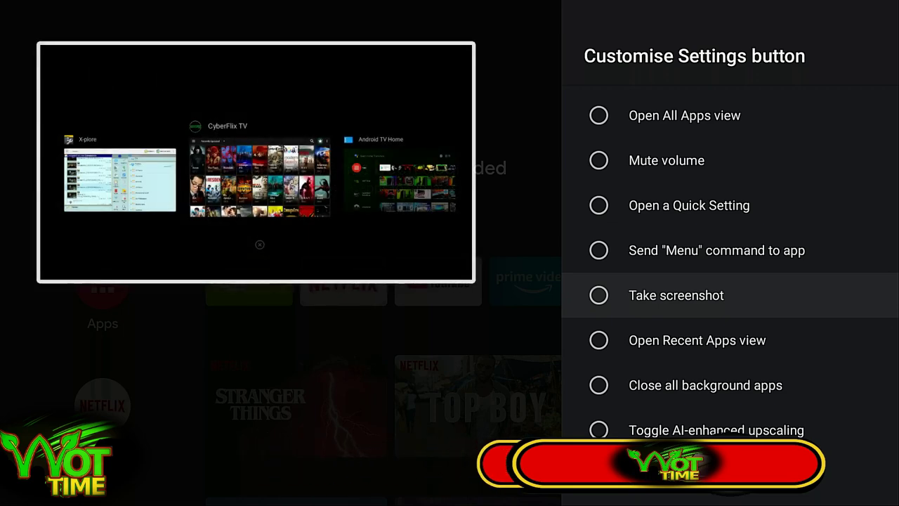
pyautogui.press('Down')
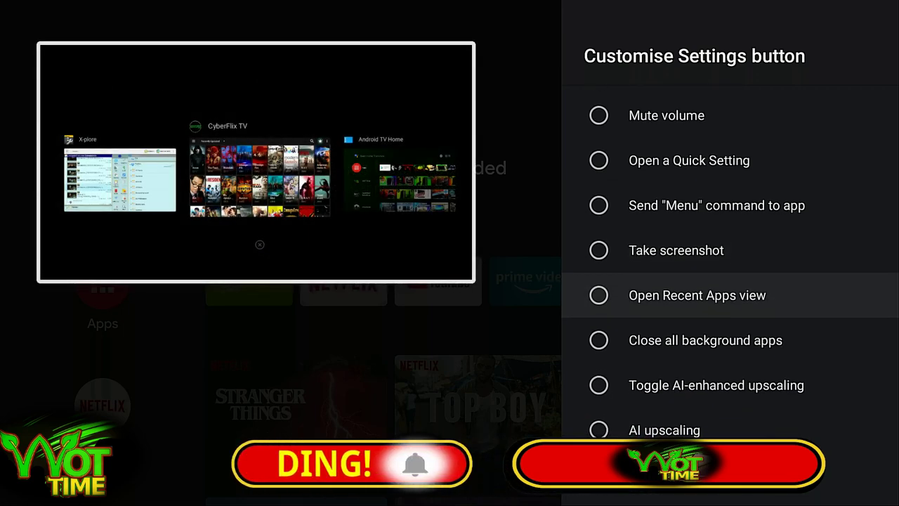
pyautogui.press('Down')
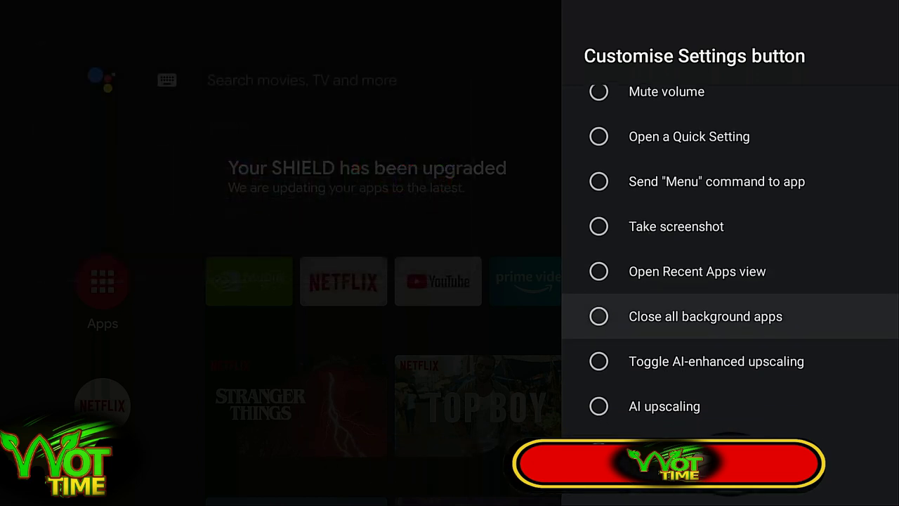
pyautogui.press('Down')
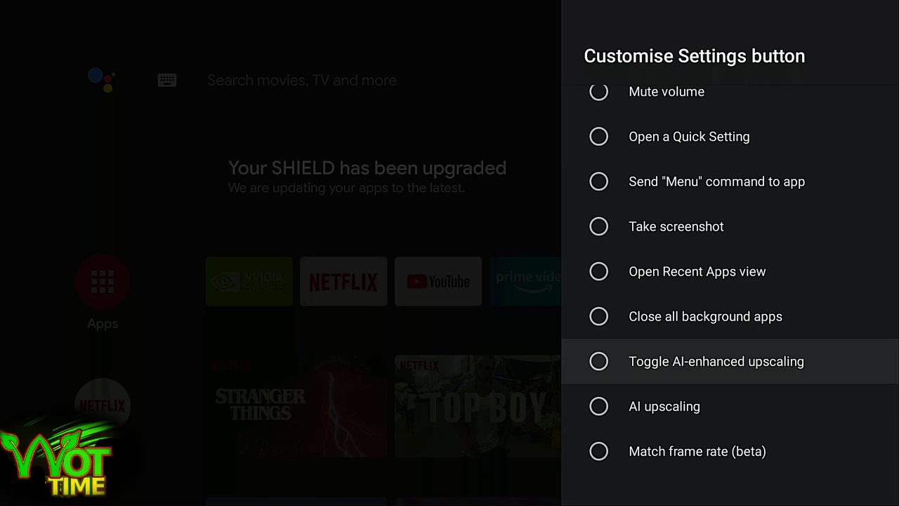
pyautogui.press('Down')
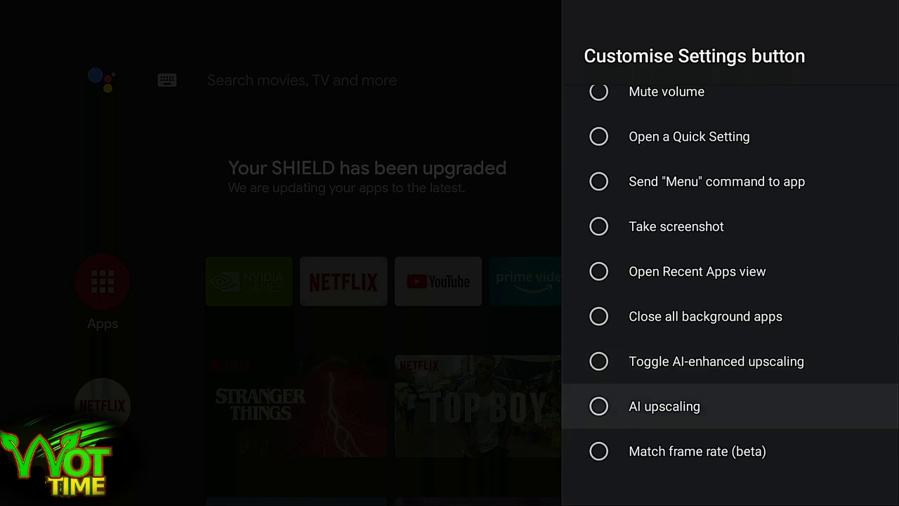
pyautogui.press('Down')
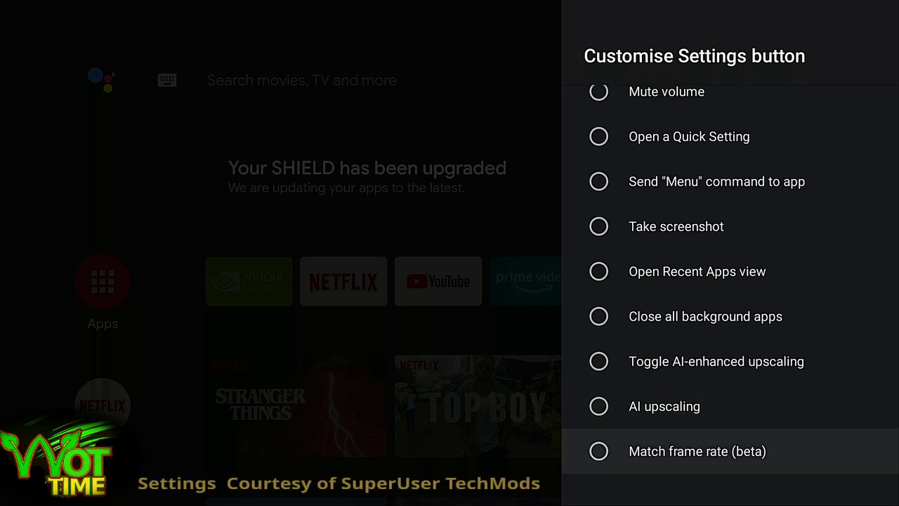